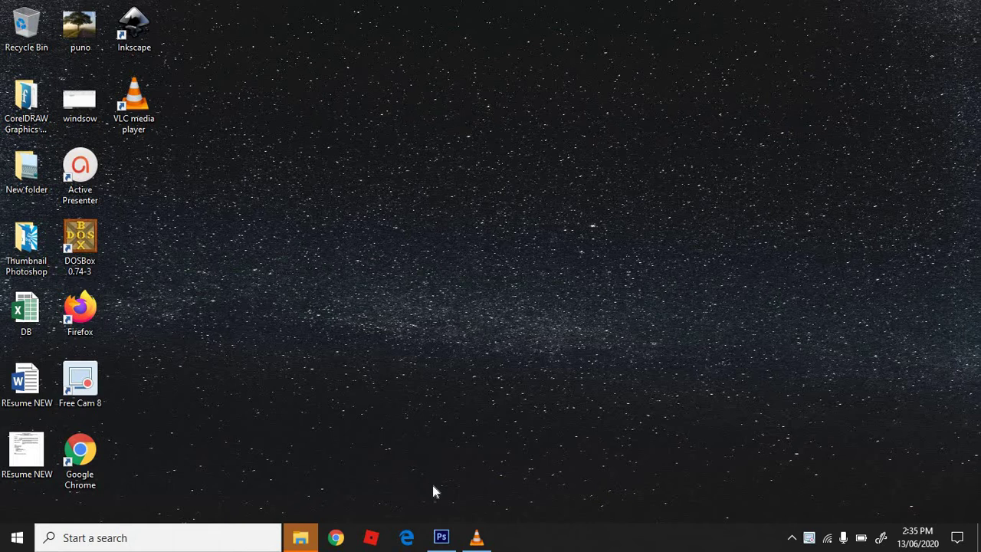
Restore the Photoshop window from the taskbar so it fills the screen
{"action": "left_click", "coordinate": [441, 536]}
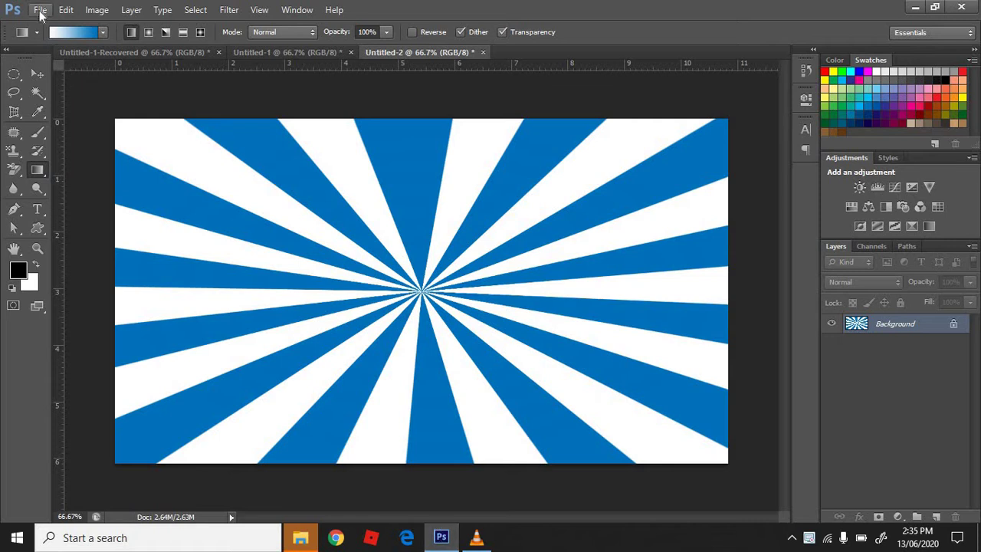
Create a new white 1280×720 px document at 300 pixels/inch
{"action": "left_click", "coordinate": [41, 11]}
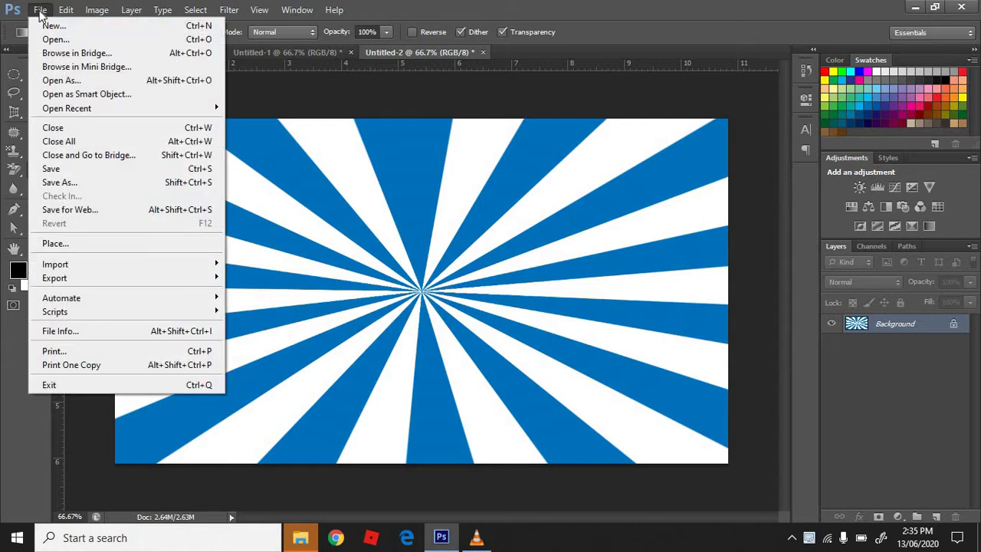
{"action": "left_click", "coordinate": [100, 29]}
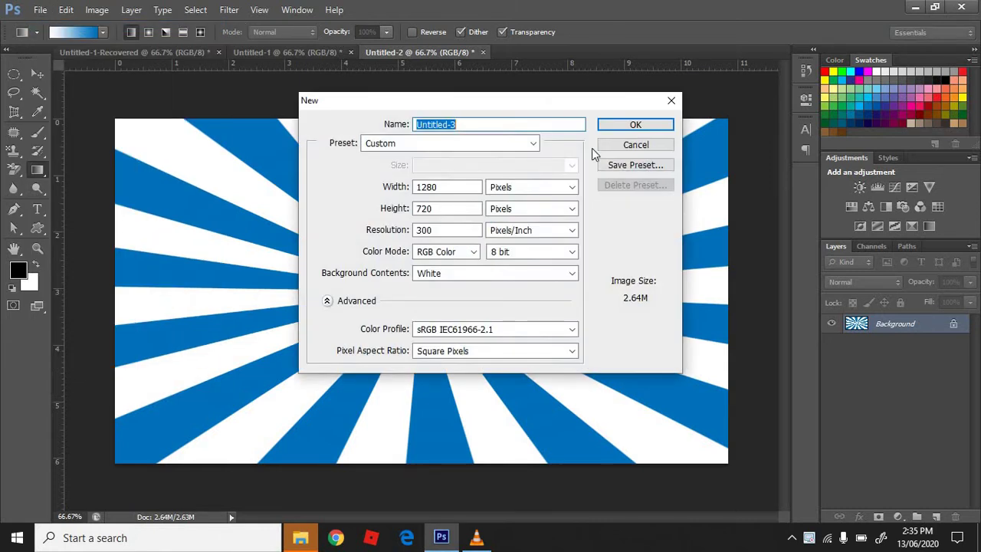
{"action": "left_click", "coordinate": [652, 125]}
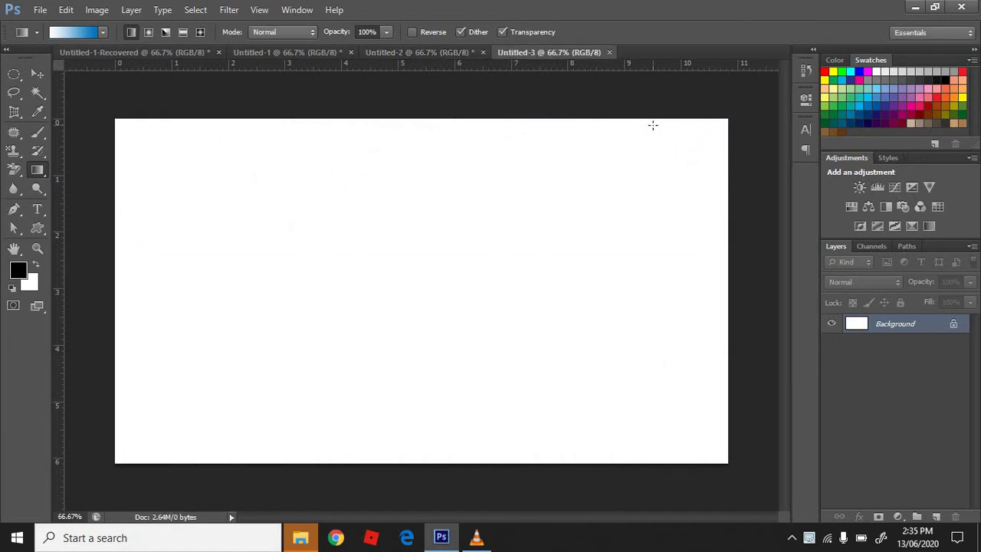
Switch to the Gradient Tool and bring up the Gradient Editor for the white-to-blue gradient
{"action": "right_click", "coordinate": [42, 171]}
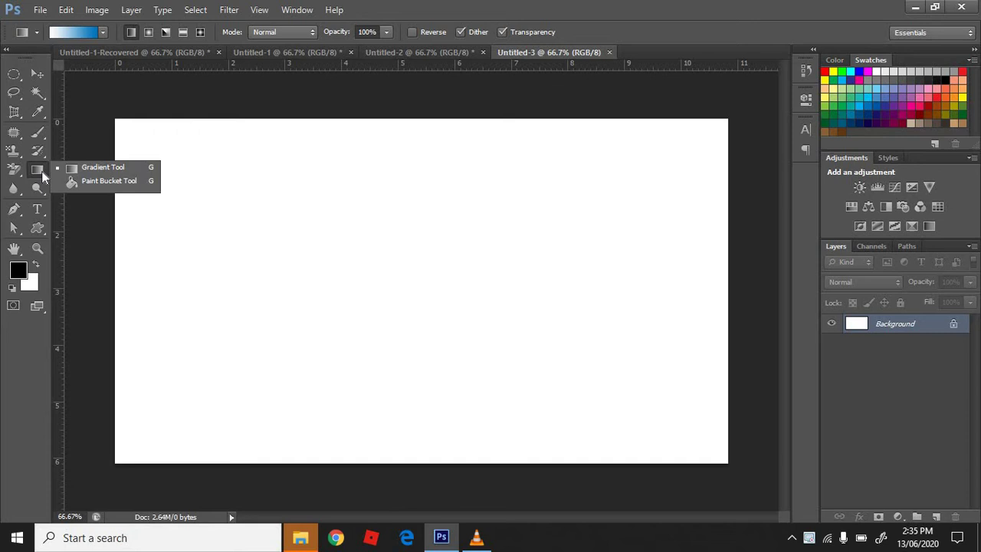
{"action": "left_click", "coordinate": [133, 170]}
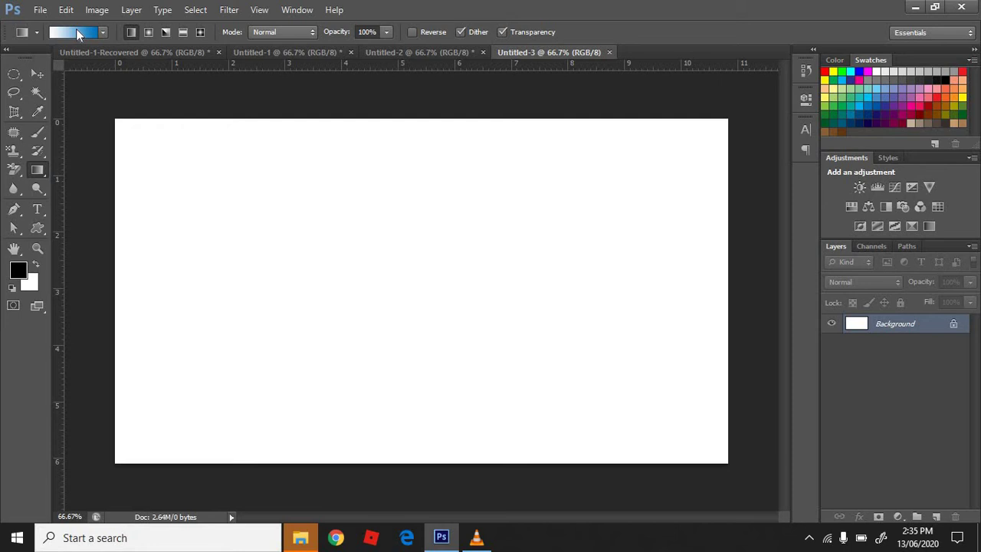
{"action": "left_click", "coordinate": [76, 28]}
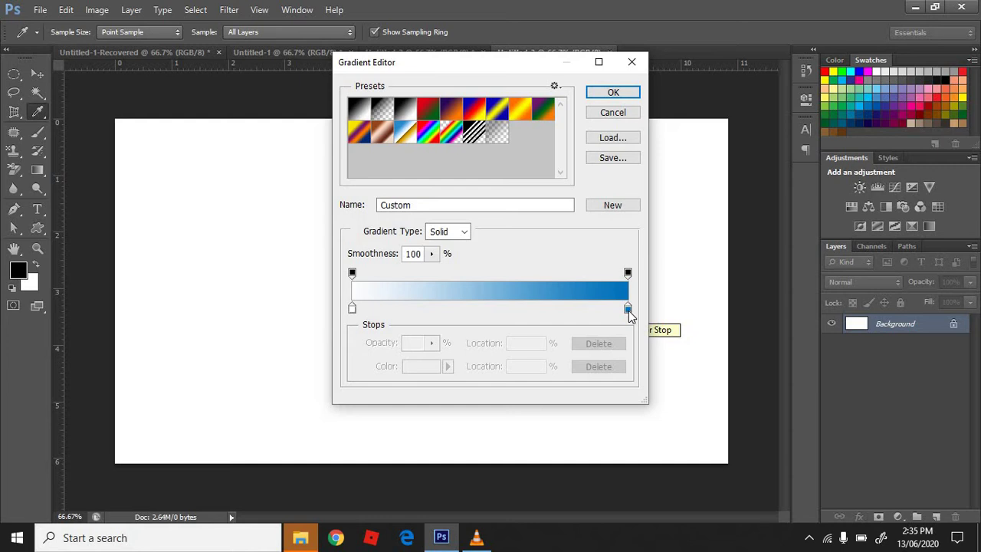
Set the gradient's blue stop to 0054a6 at 97% location and confirm the gradient
{"action": "double_click", "coordinate": [629, 308]}
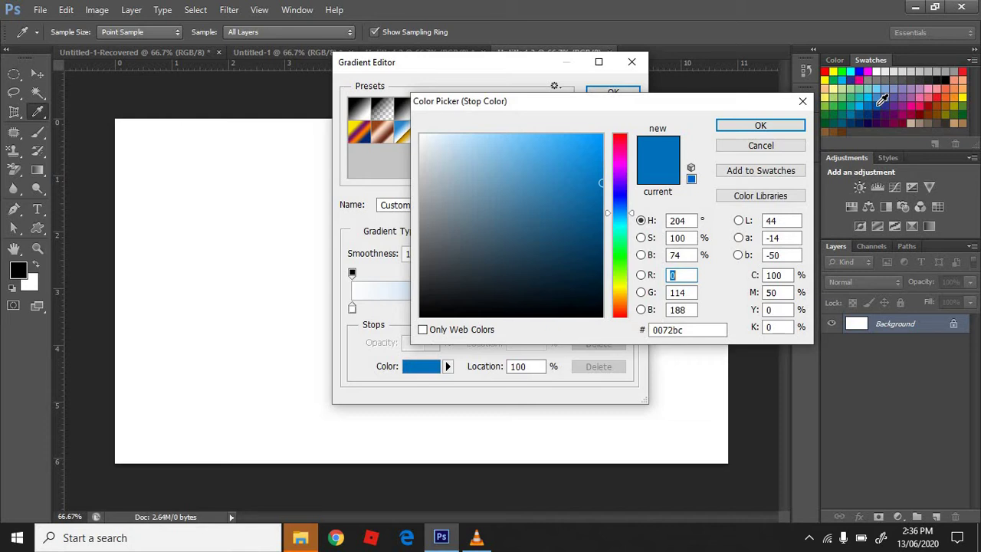
{"action": "left_click", "coordinate": [879, 105]}
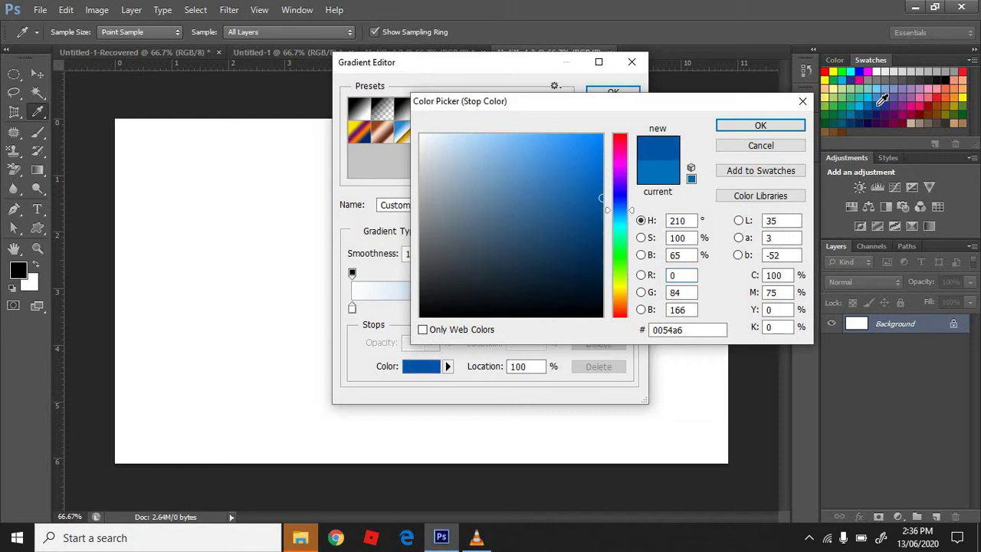
{"action": "left_click", "coordinate": [775, 126]}
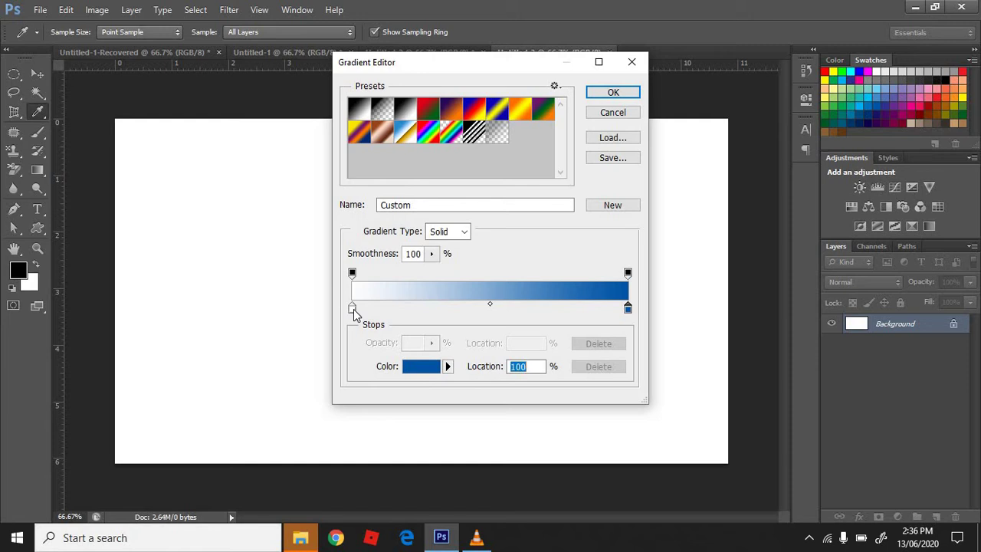
{"action": "key", "text": "Down"}
{"action": "key", "text": "Down"}
{"action": "key", "text": "Down"}
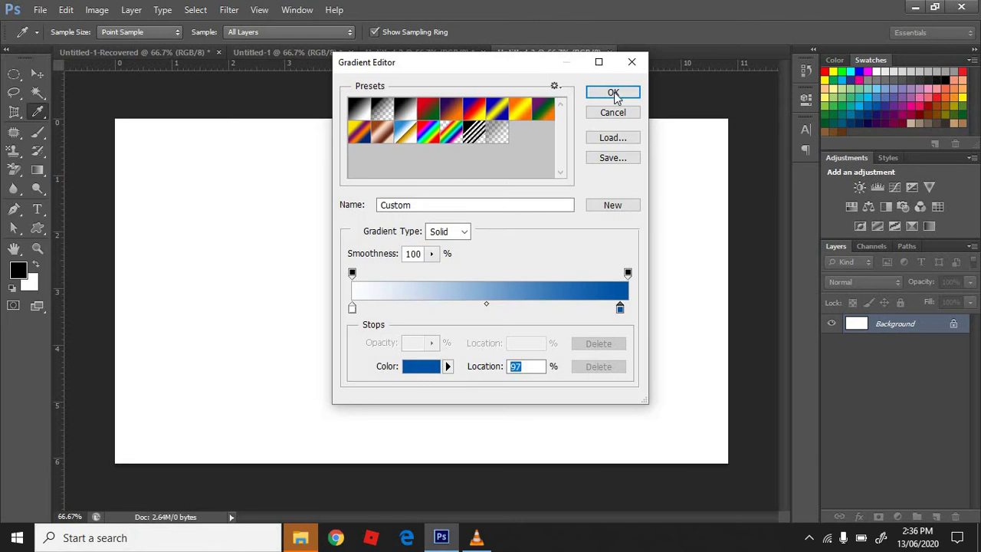
{"action": "left_click", "coordinate": [613, 93]}
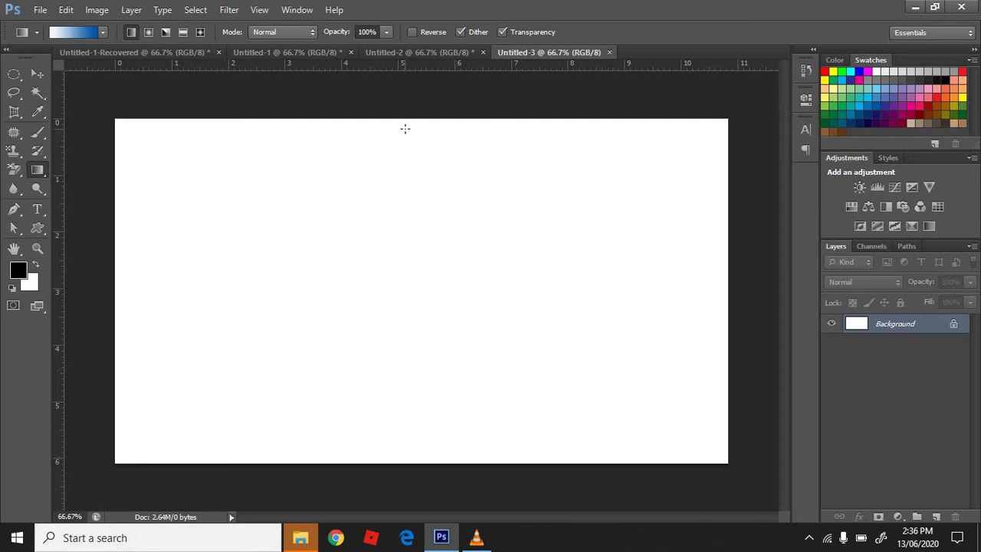
Drag a vertical gradient from the canvas top (white) to the bottom (dark blue)
{"action": "left_click_drag", "start_coordinate": [405, 128], "coordinate": [406, 386]}
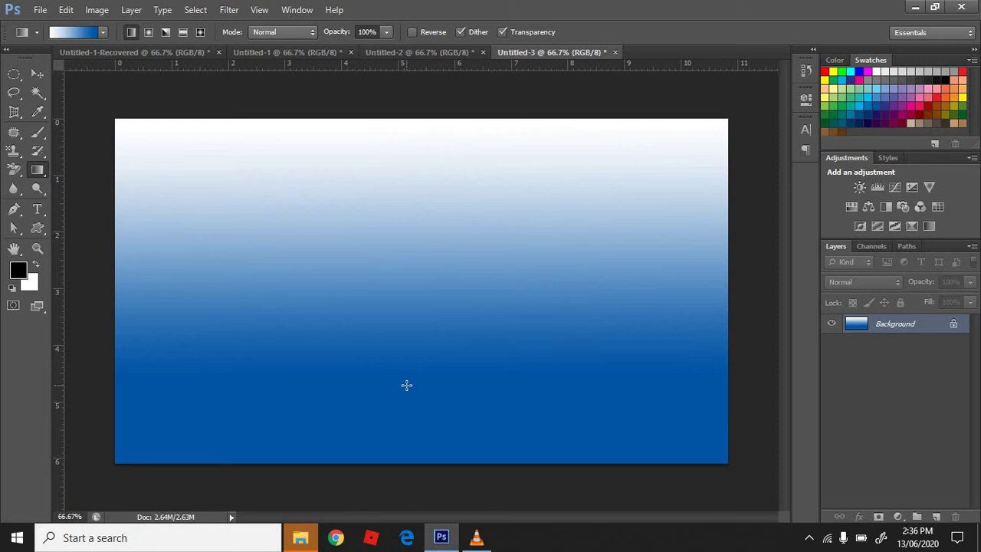
In the Wave filter, set 194 generators and the Square wave type
{"action": "left_click", "coordinate": [228, 10]}
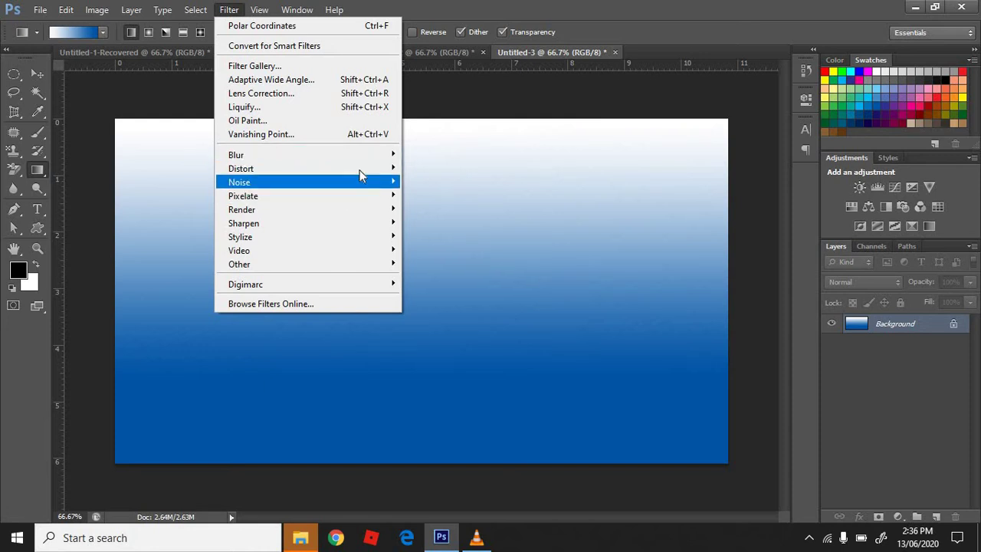
{"action": "mouse_move", "coordinate": [307, 169]}
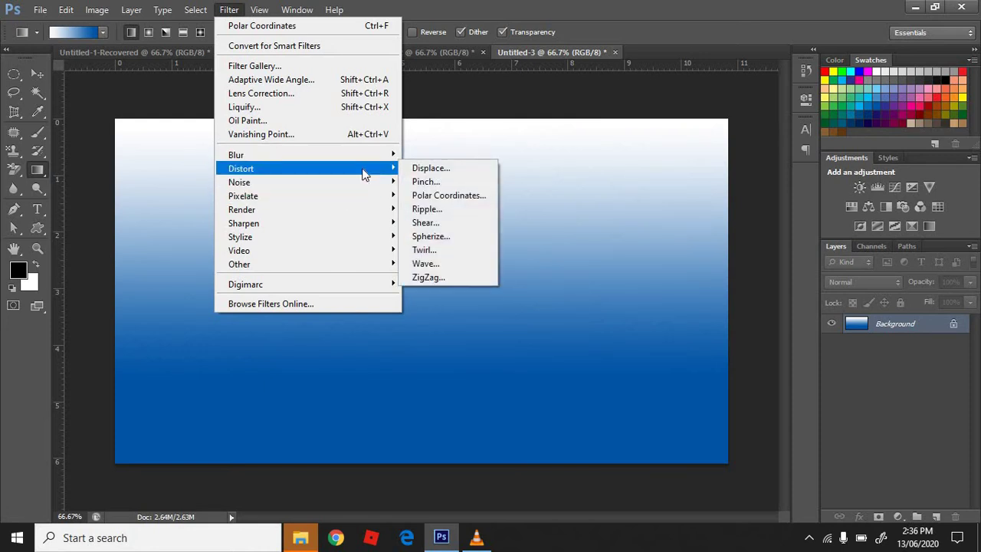
{"action": "left_click", "coordinate": [478, 264]}
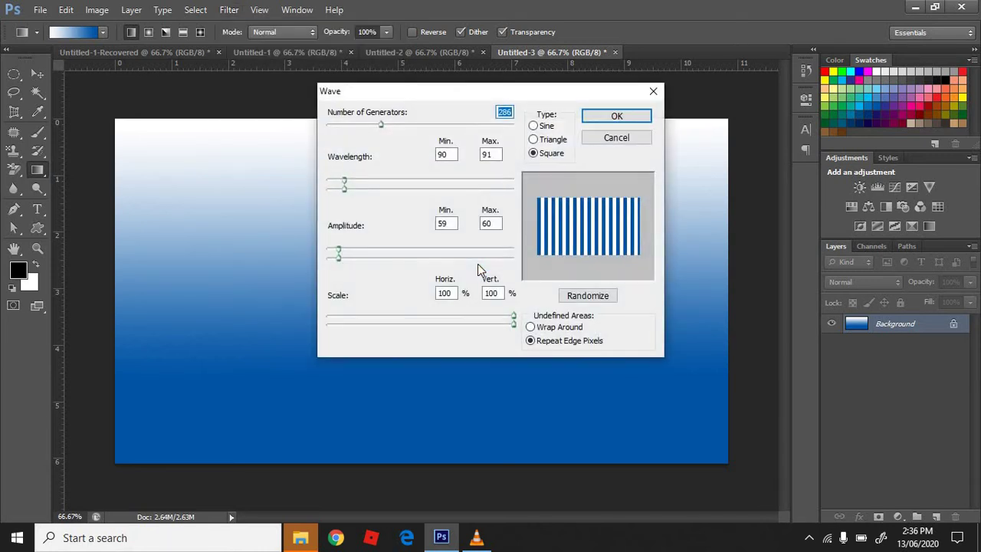
{"action": "left_click", "coordinate": [425, 126]}
{"action": "left_click_drag", "start_coordinate": [381, 126], "coordinate": [365, 125]}
{"action": "left_click", "coordinate": [534, 126]}
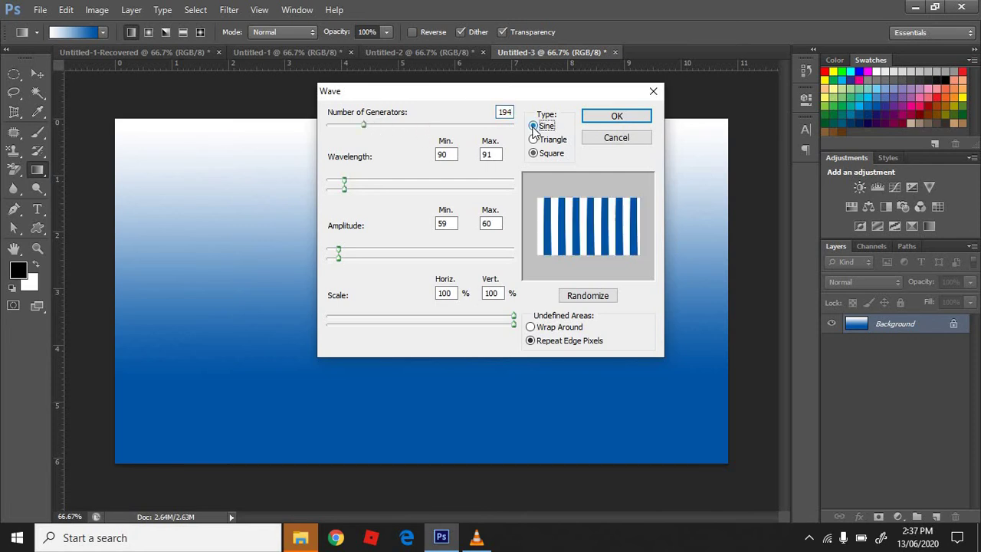
{"action": "left_click", "coordinate": [533, 140]}
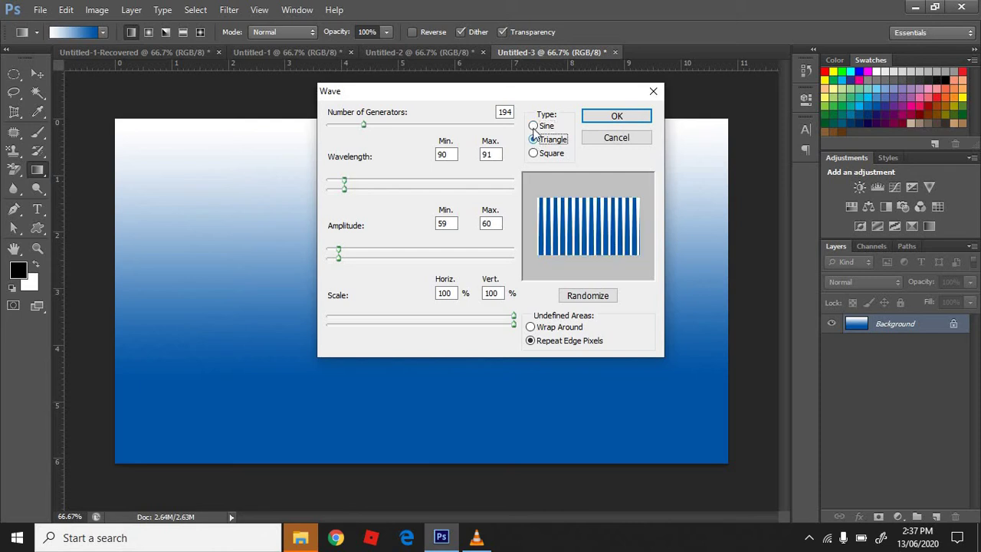
{"action": "left_click", "coordinate": [534, 126]}
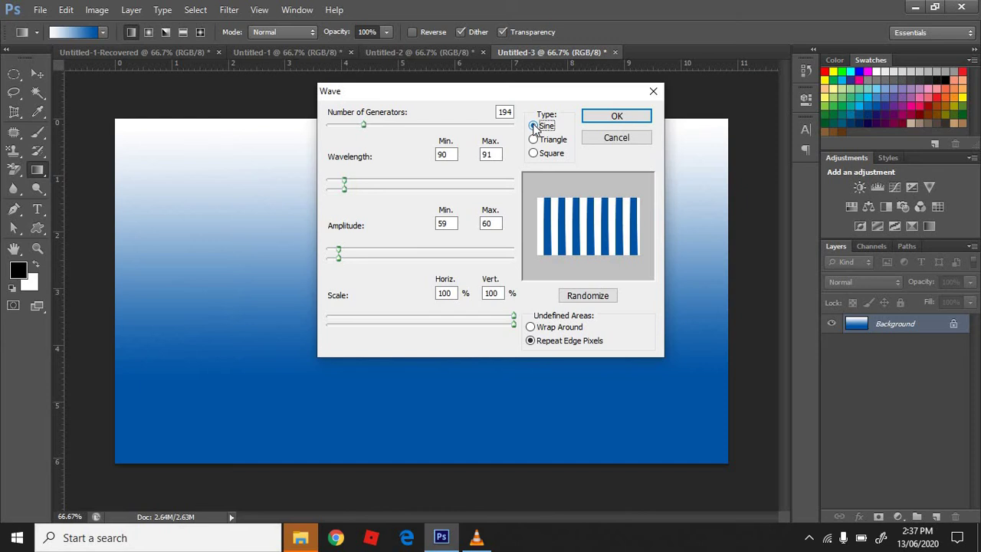
{"action": "left_click", "coordinate": [533, 154]}
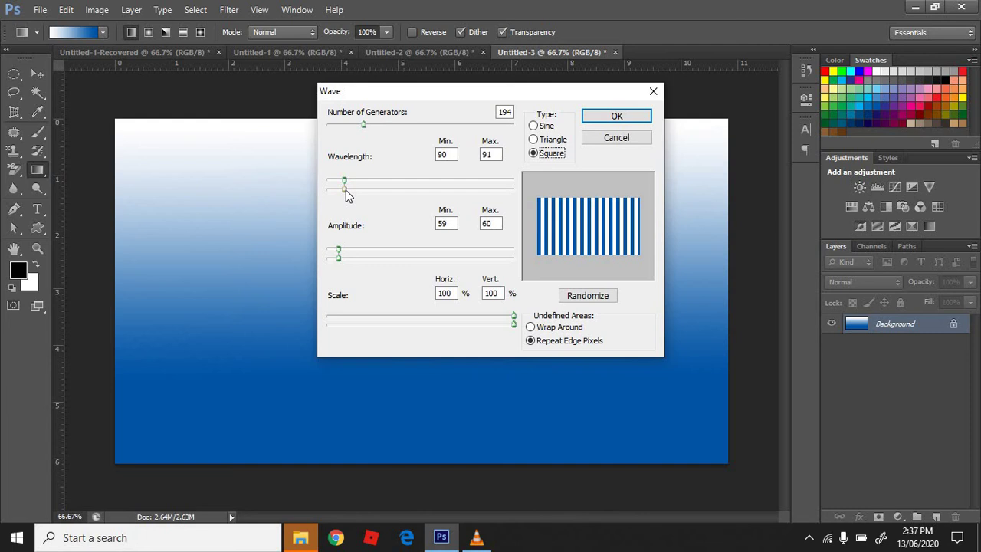
Set wavelength to 82/83 and amplitude to 59/60, then apply the wave
{"action": "left_click_drag", "start_coordinate": [346, 190], "coordinate": [439, 189]}
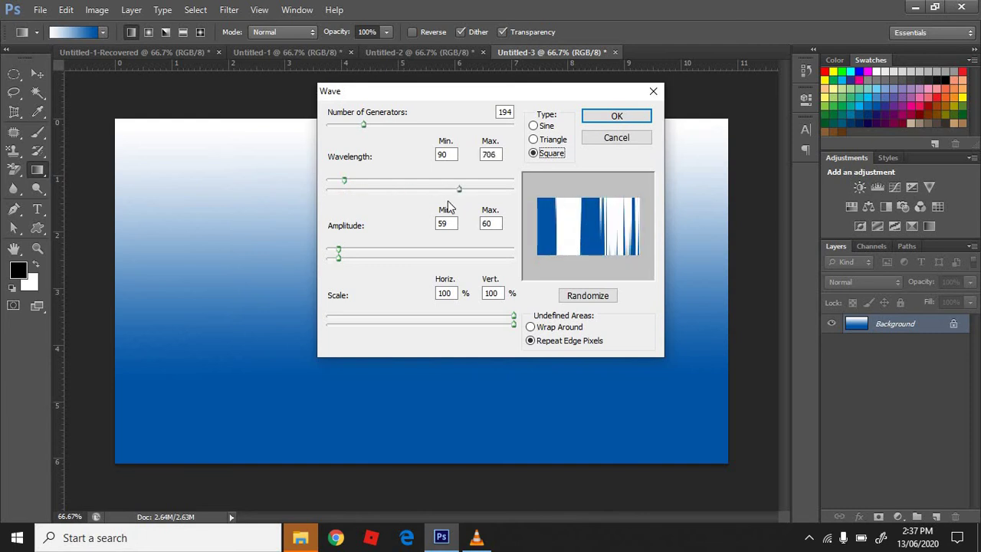
{"action": "mouse_move", "coordinate": [344, 180]}
{"action": "left_mouse_down"}
{"action": "mouse_move", "coordinate": [467, 180]}
{"action": "mouse_move", "coordinate": [343, 181]}
{"action": "mouse_move", "coordinate": [345, 190]}
{"action": "left_mouse_up"}
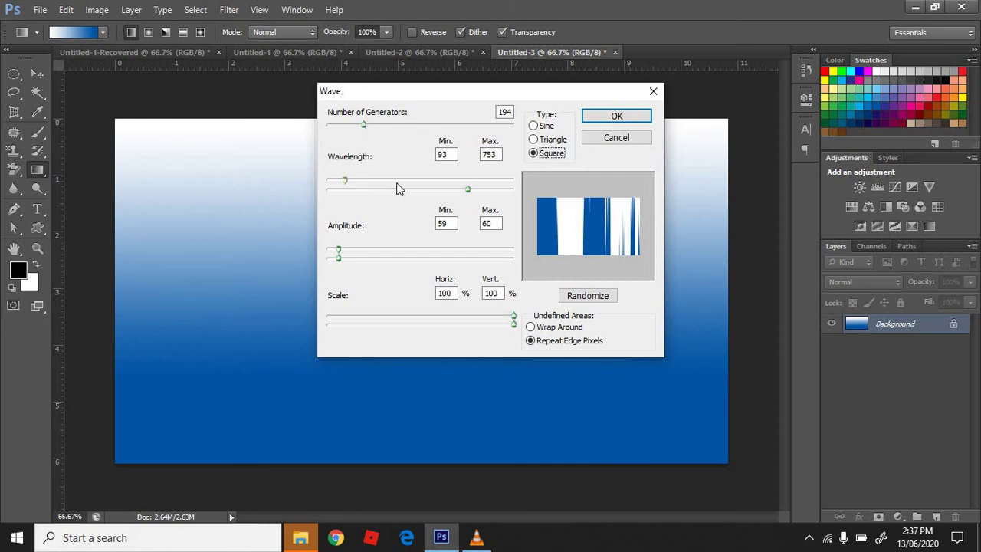
{"action": "left_click_drag", "start_coordinate": [468, 190], "coordinate": [343, 196]}
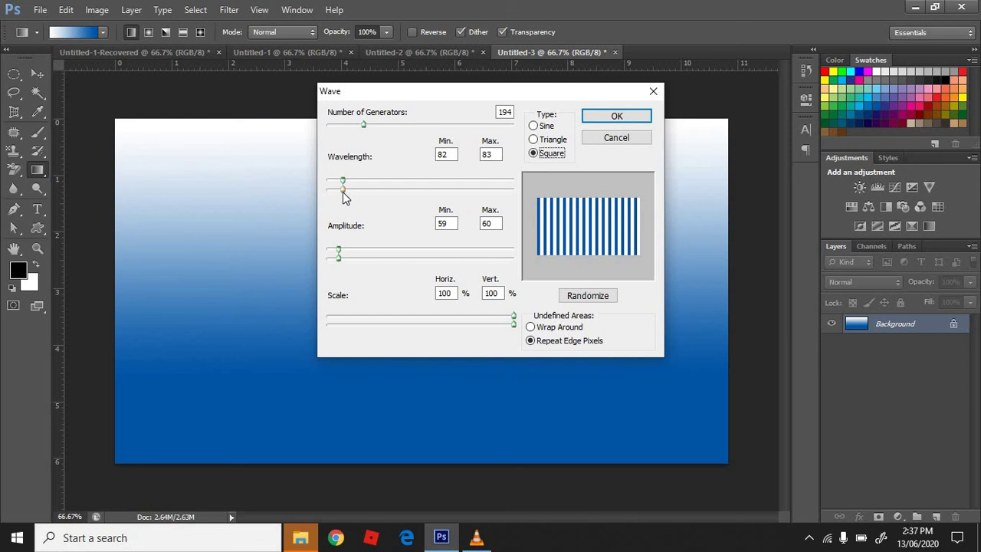
{"action": "left_click", "coordinate": [617, 115]}
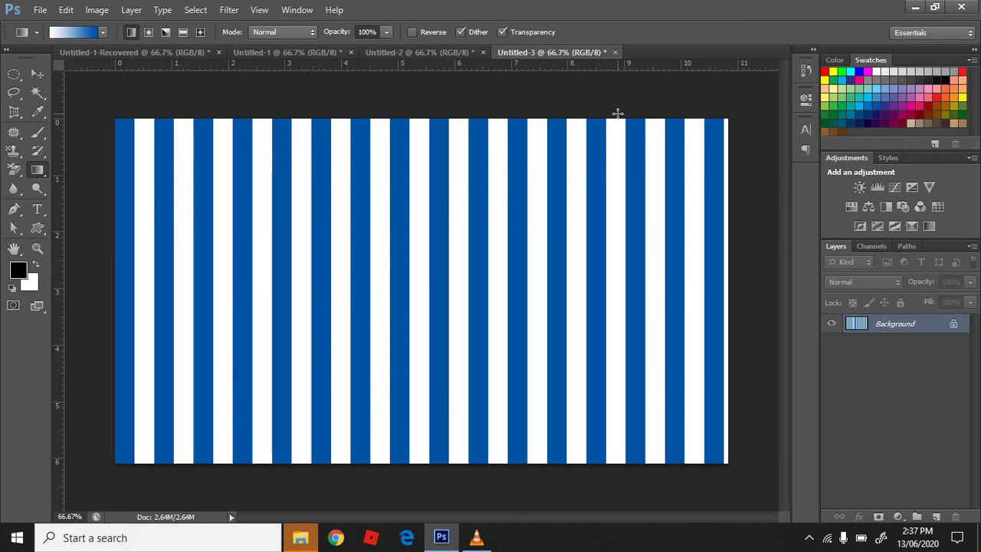
Apply Polar Coordinates with Rectangular to Polar to bend the stripes into rays
{"action": "left_click", "coordinate": [229, 9]}
{"action": "mouse_move", "coordinate": [307, 169]}
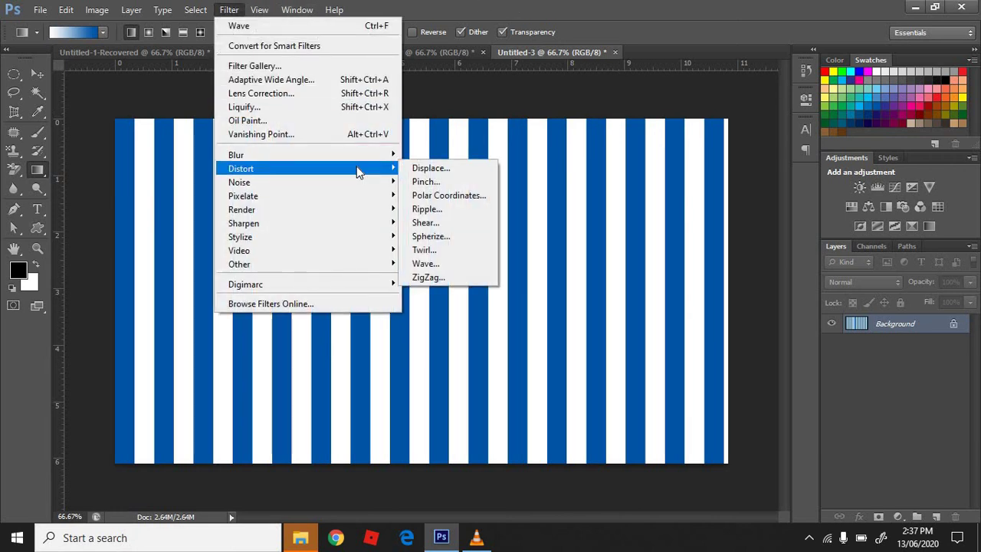
{"action": "left_click", "coordinate": [483, 195]}
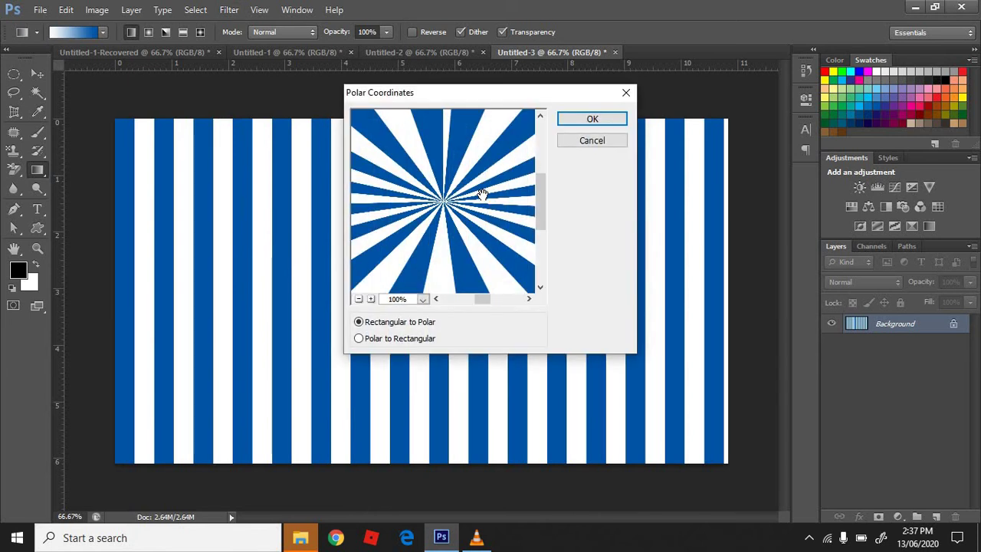
{"action": "left_click", "coordinate": [364, 321]}
{"action": "left_click", "coordinate": [615, 119]}
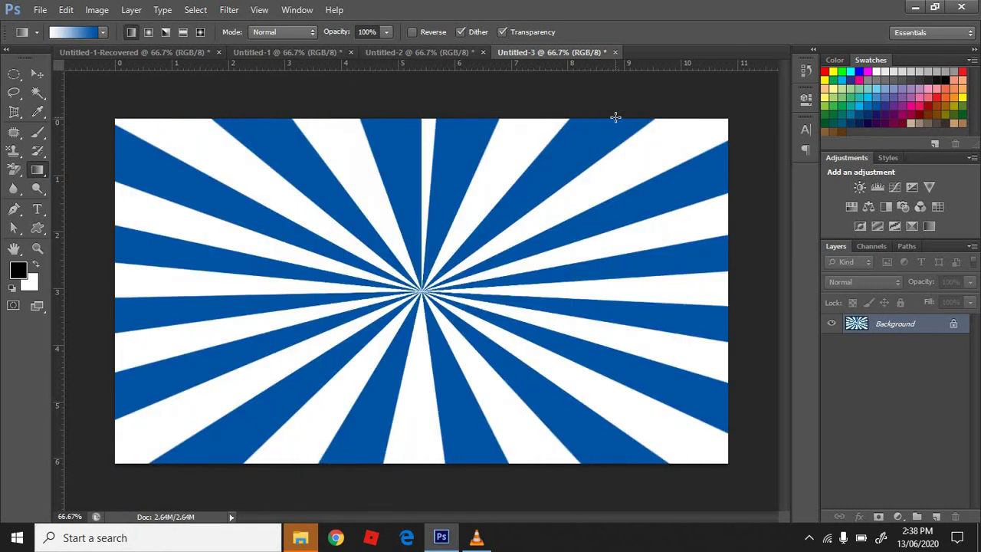